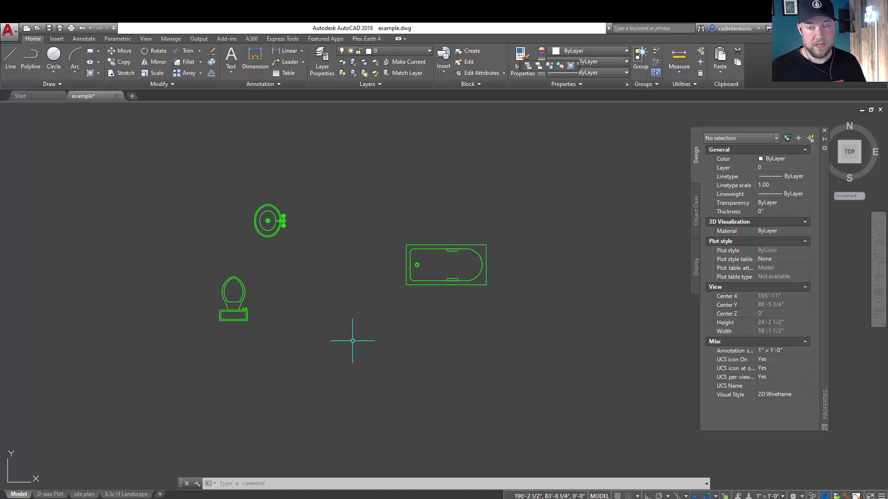
Step: Select the bathtub block and display its Properties palette
click(426, 282)
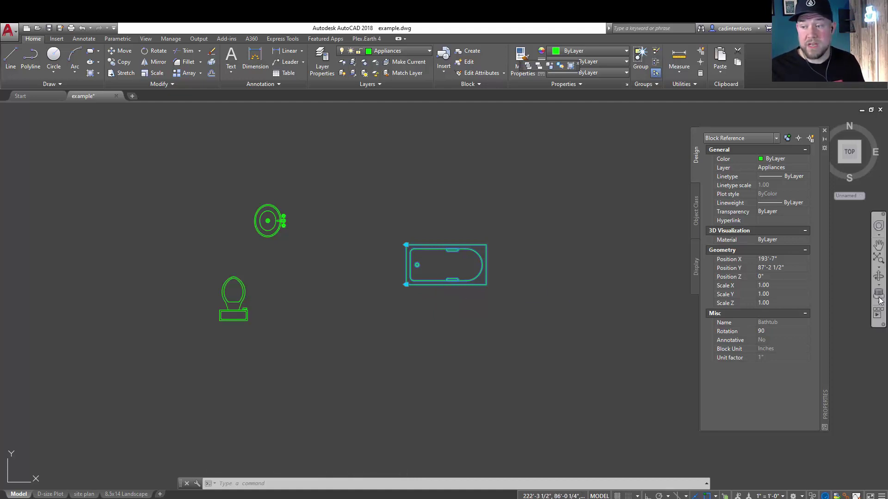
right_click(455, 271)
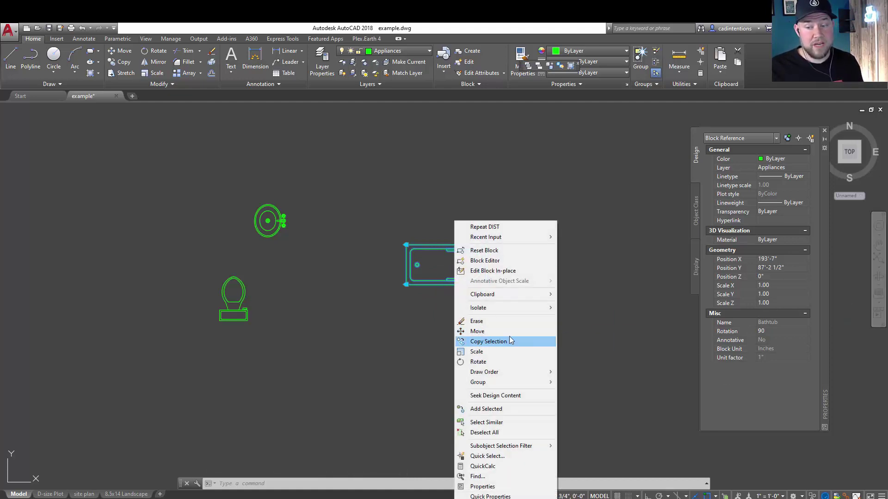
click(482, 487)
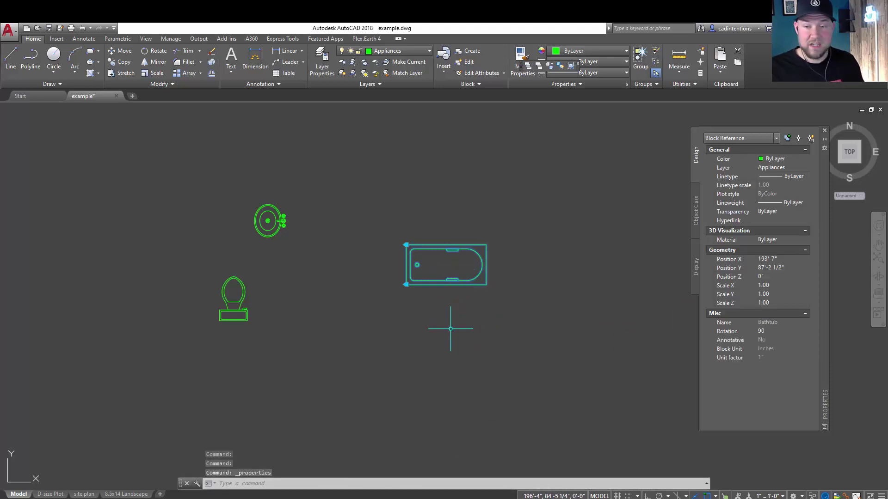
key(ctrl+1)
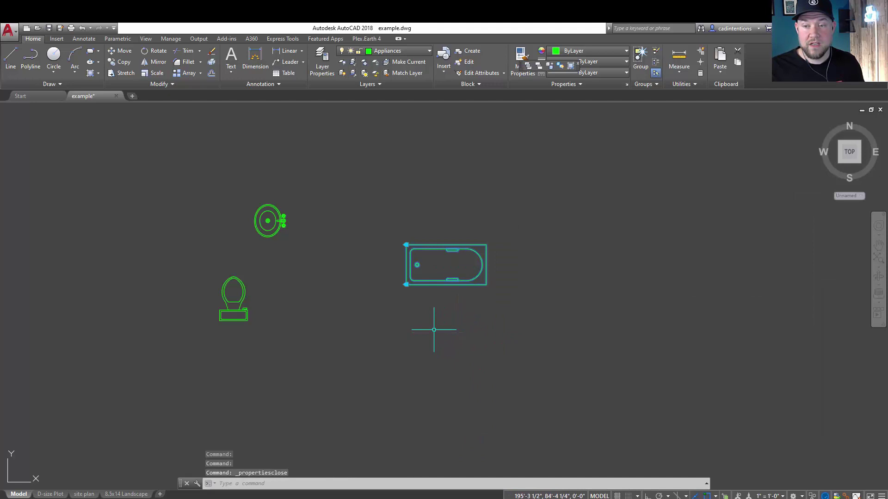
key(ctrl+1)
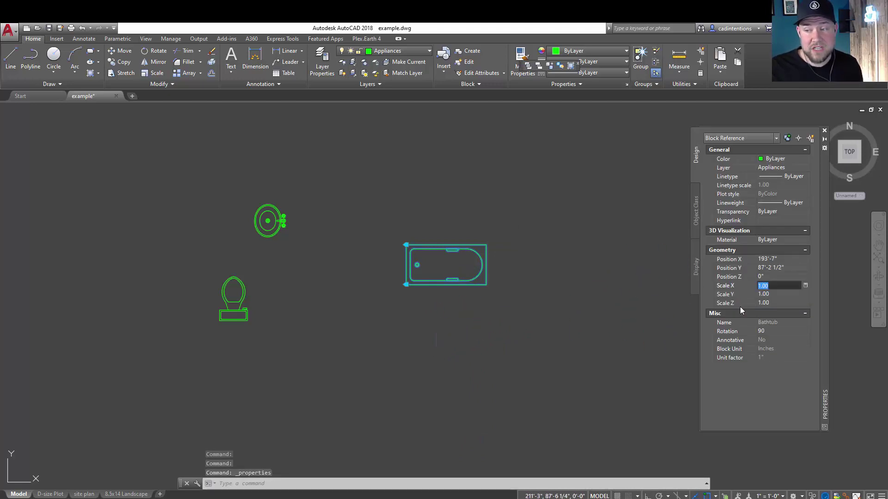
Step: Set the bathtub's Scale X, Scale Y and Scale Z to 2
click(763, 294)
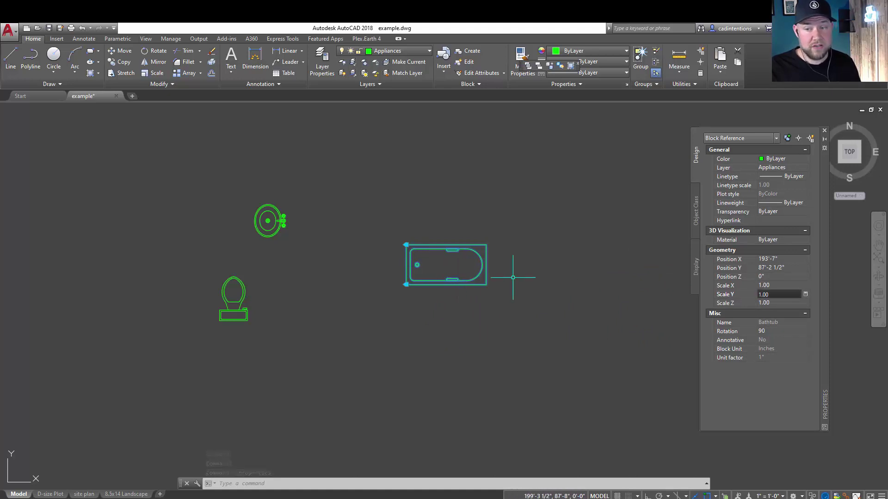
click(775, 285)
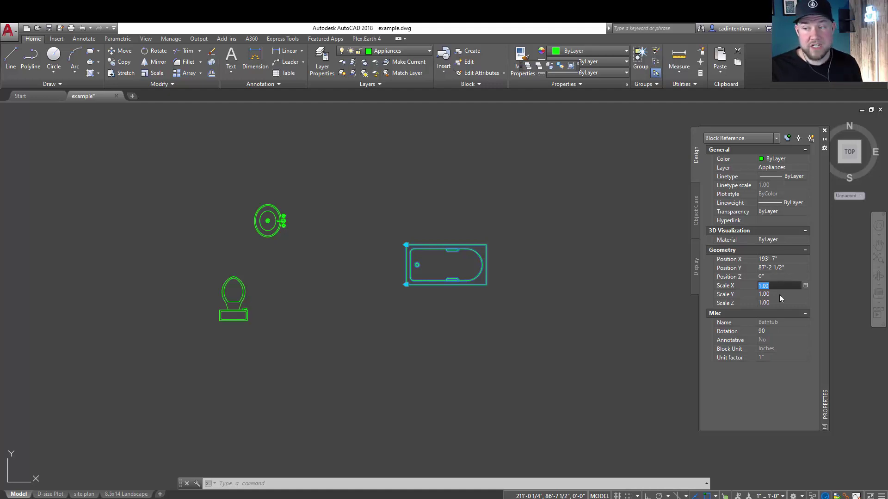
text(2)
click(774, 292)
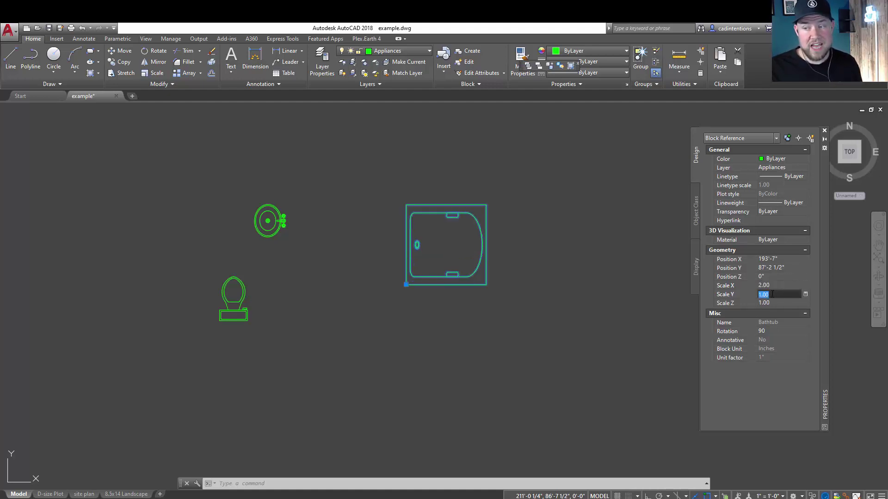
click(775, 303)
text(2)
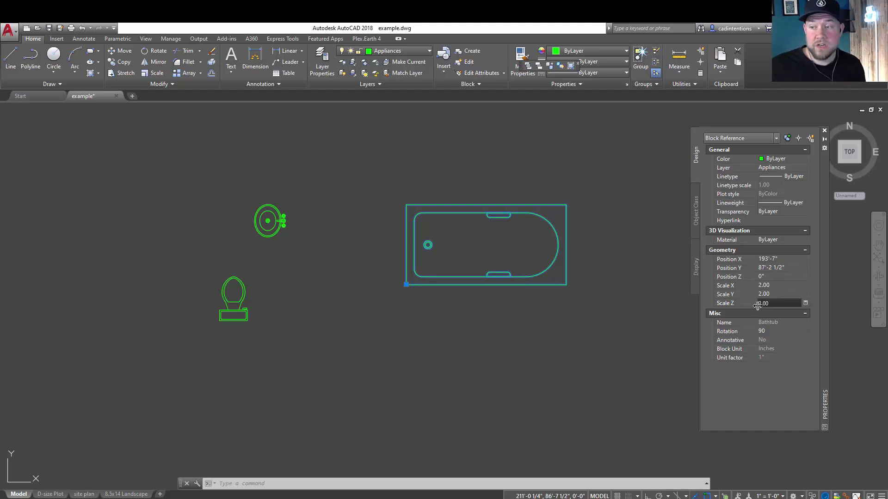
key(Return)
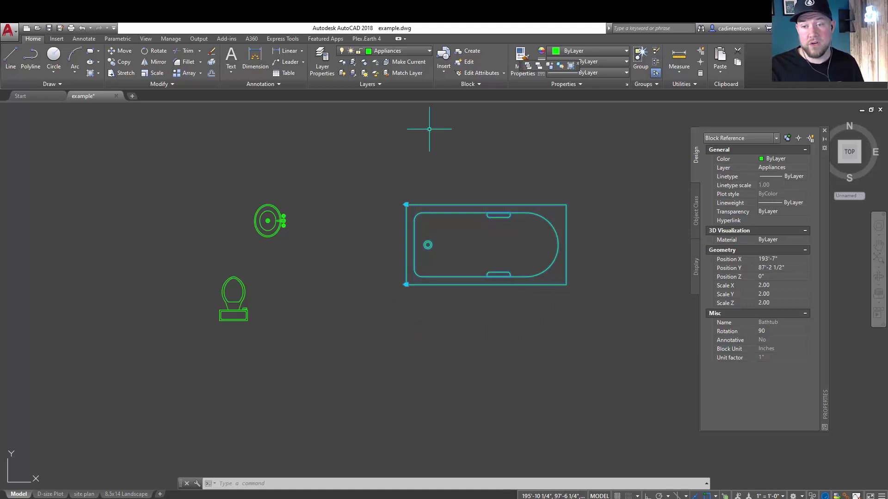
Step: Enter .5 for the bathtub's Scale X, Scale Y and Scale Z in Properties
click(786, 285)
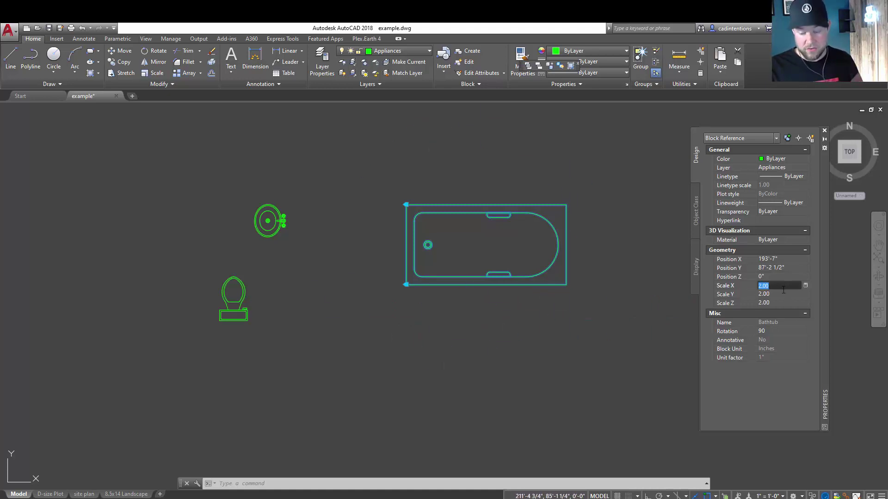
text(.5)
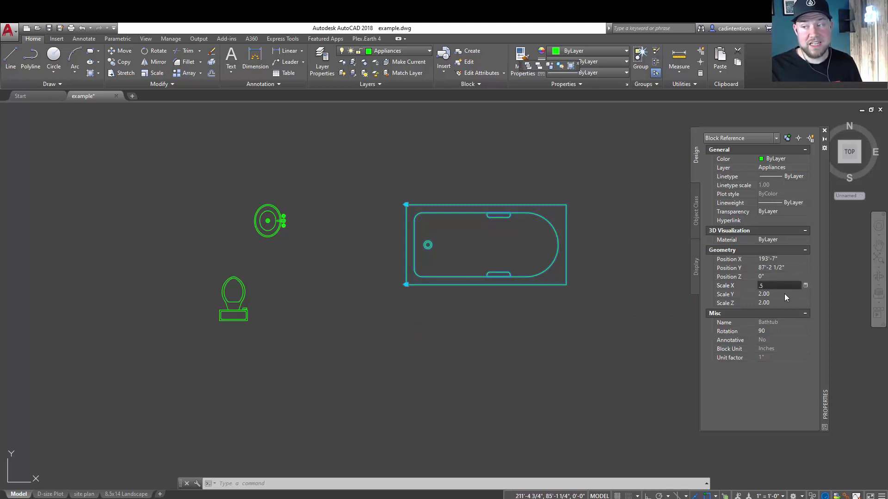
click(781, 294)
text(.5)
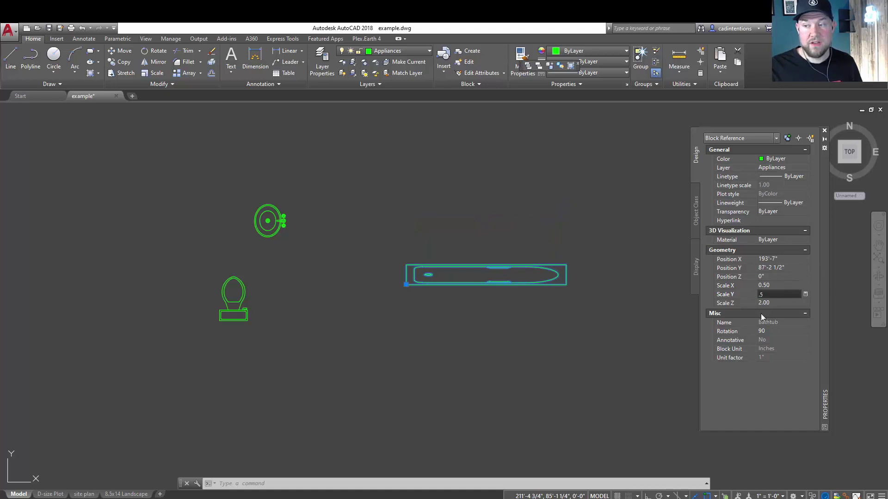
click(774, 305)
text(.5)
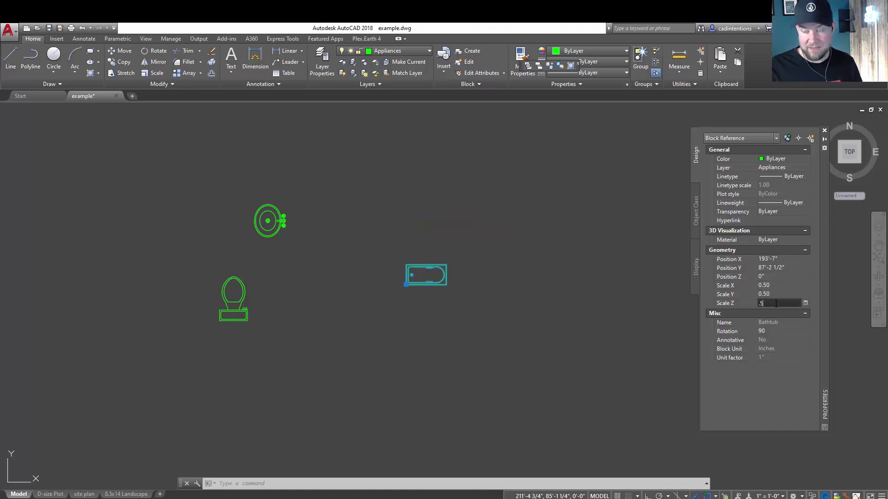
key(Return)
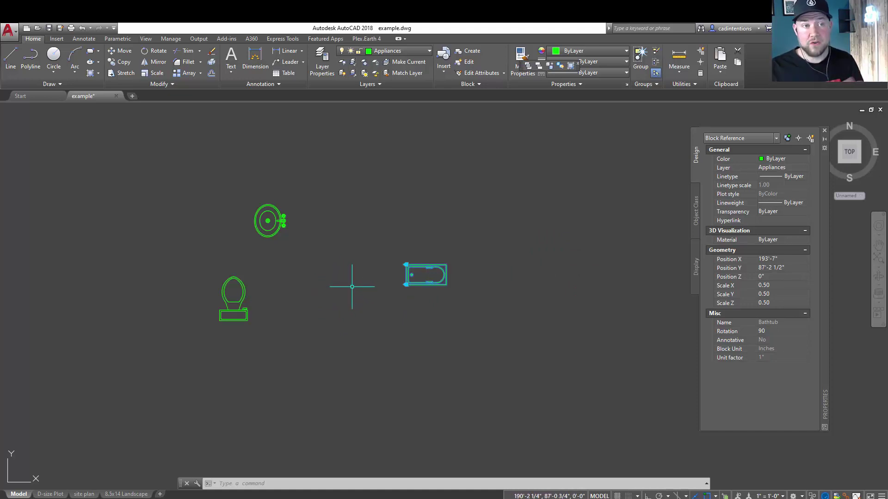
Step: Clear the selection, start SCALE with only the sink selected, and zoom in on it
key(Escape)
key(Escape)
key(Escape)
middle_drag(277, 243, 396, 284)
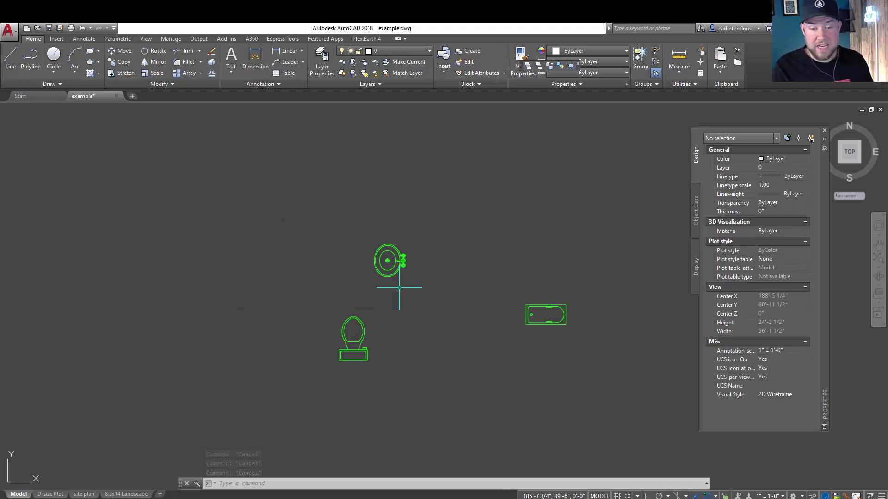
text(SCAle)
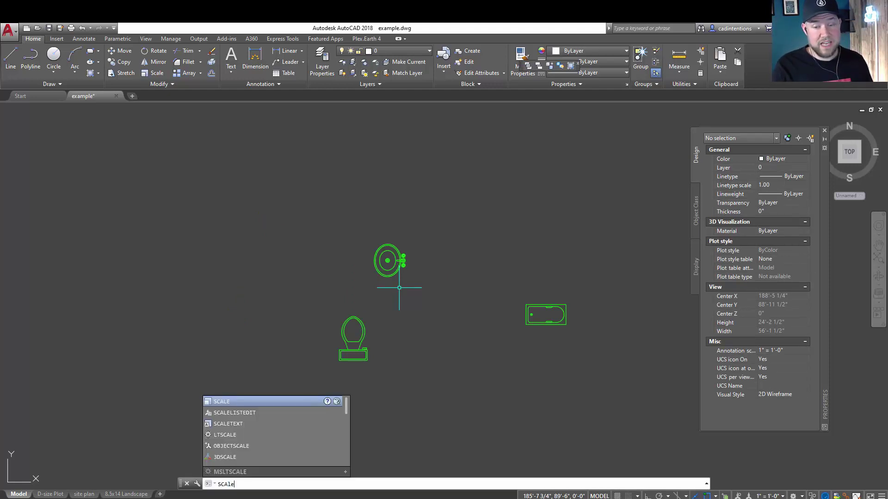
key(Return)
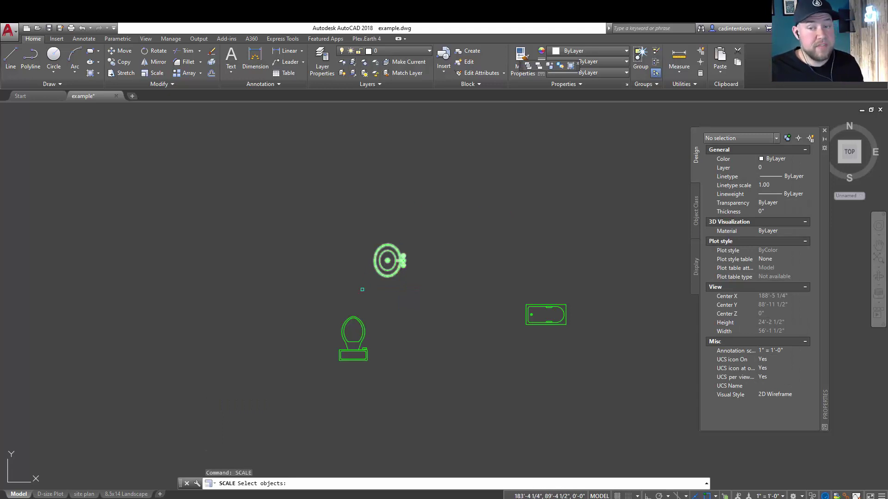
click(382, 267)
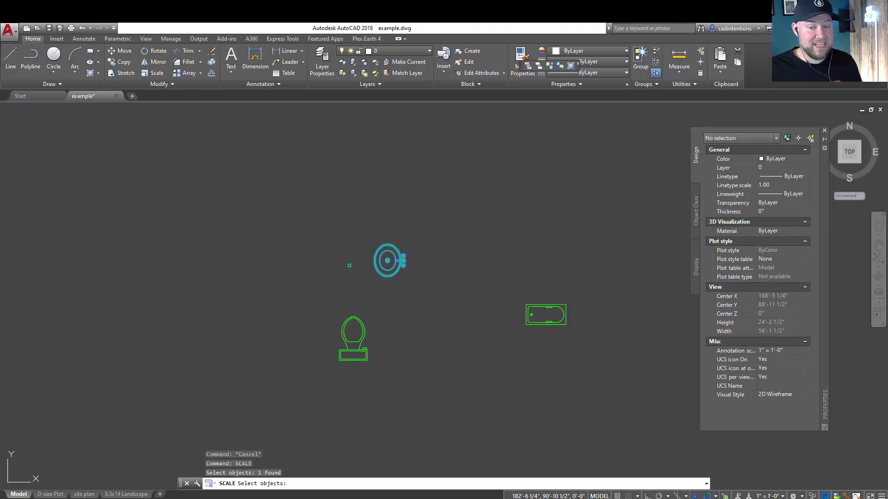
key(Return)
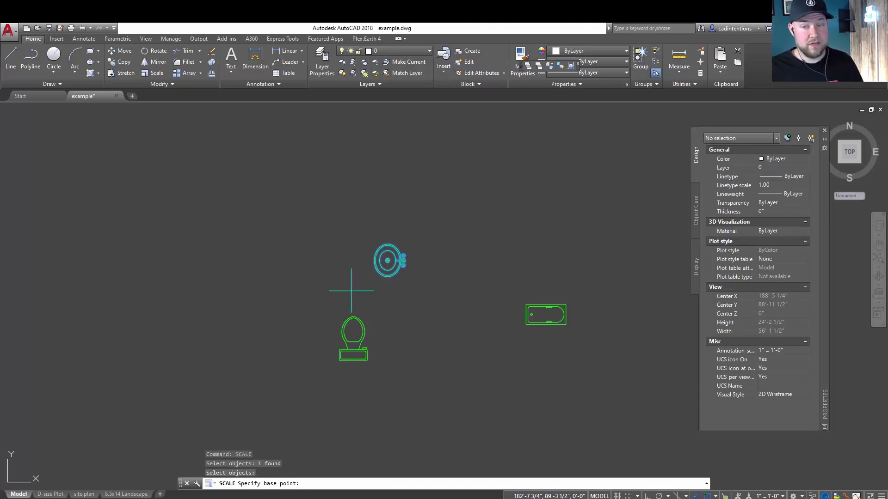
scroll(356, 285, up, 4)
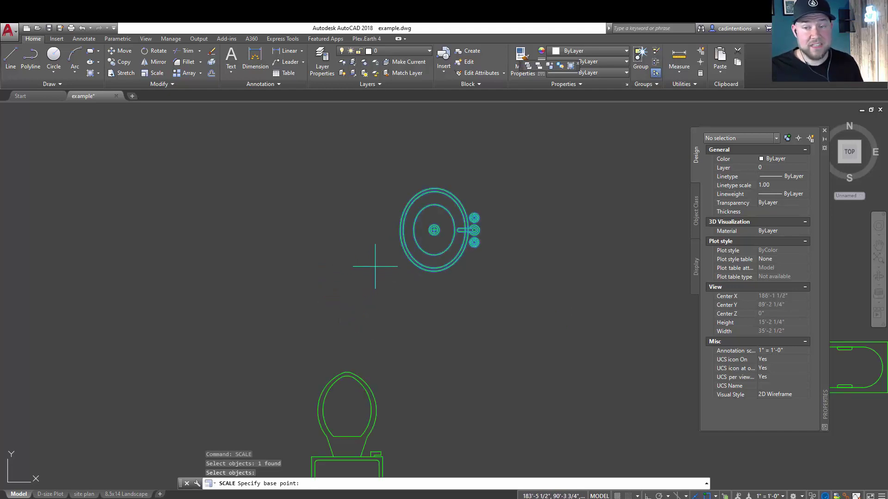
scroll(439, 202, up, 2)
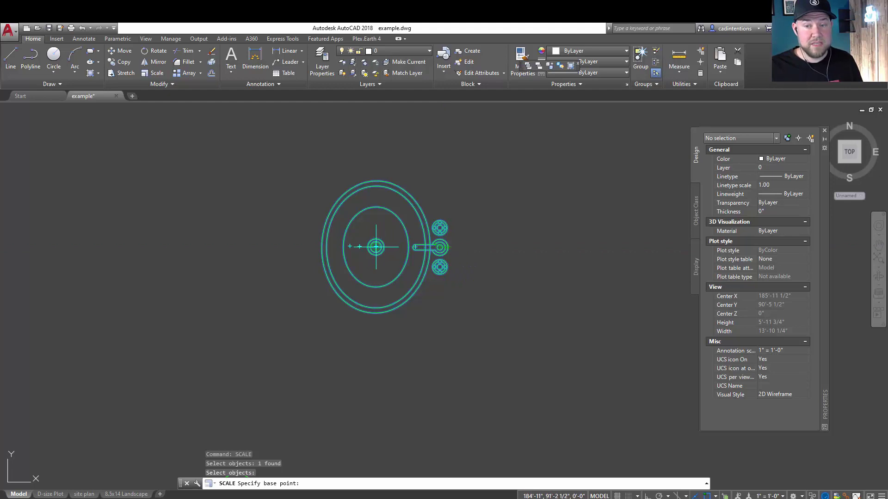
Step: Scale the sink by a factor of 3 about its centre point
click(376, 247)
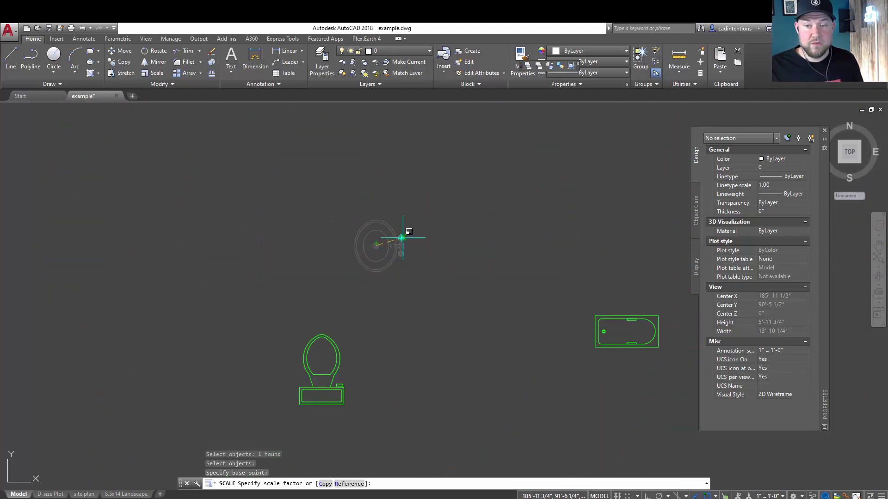
key(F3)
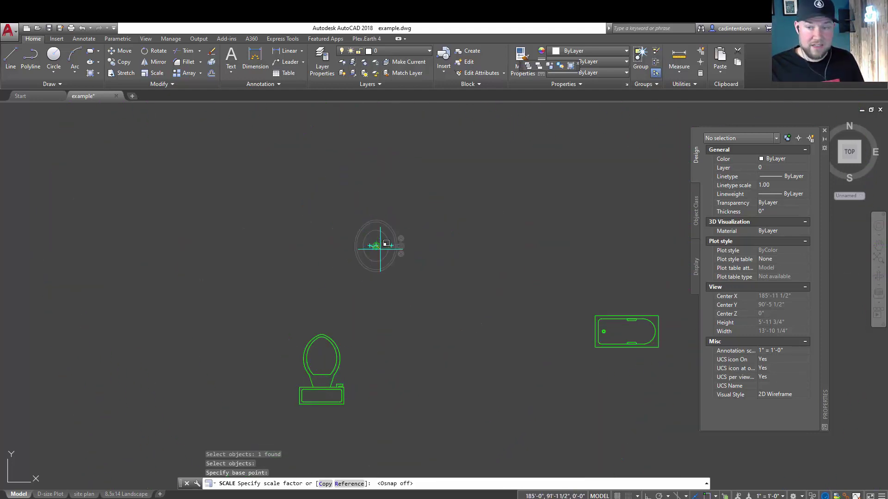
scroll(382, 241, up, 3)
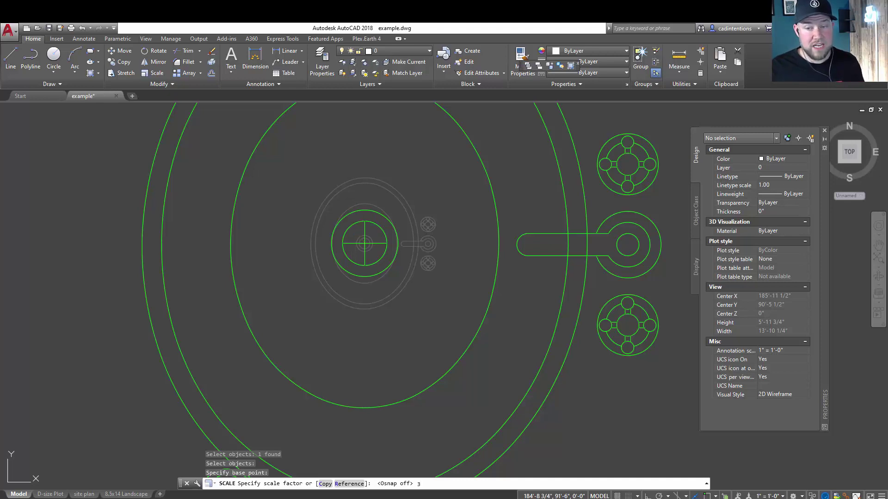
key(Return)
Step: Window-select the sink, drag it to a new spot, and pan to show the fixtures
scroll(352, 197, down, 5)
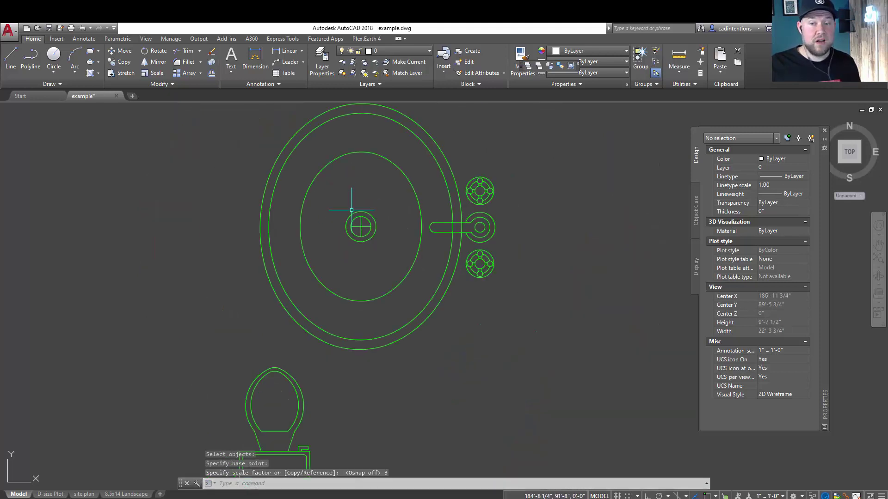
click(484, 328)
click(407, 296)
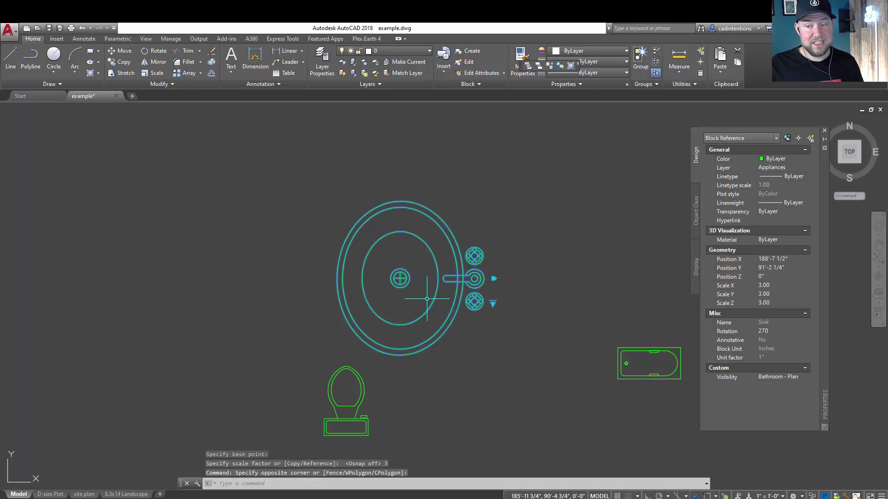
drag(446, 274, 498, 178)
key(Escape)
middle_drag(484, 196, 368, 281)
key(Escape)
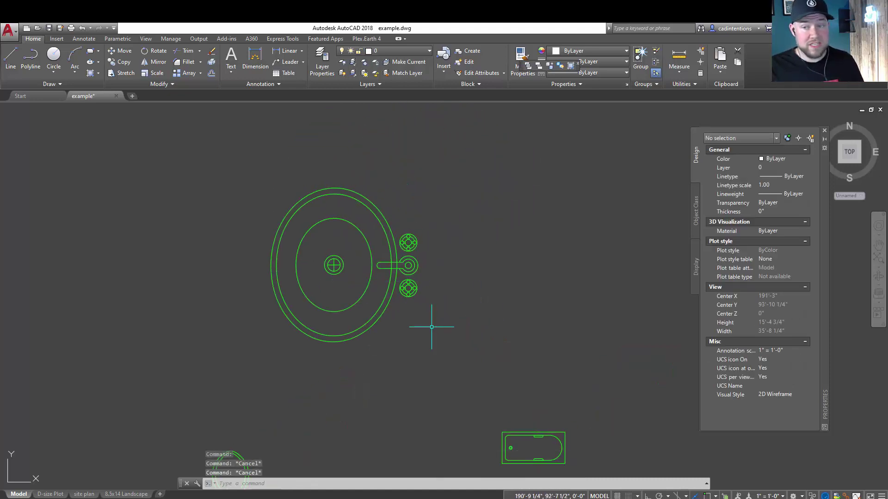
middle_drag(427, 323, 474, 280)
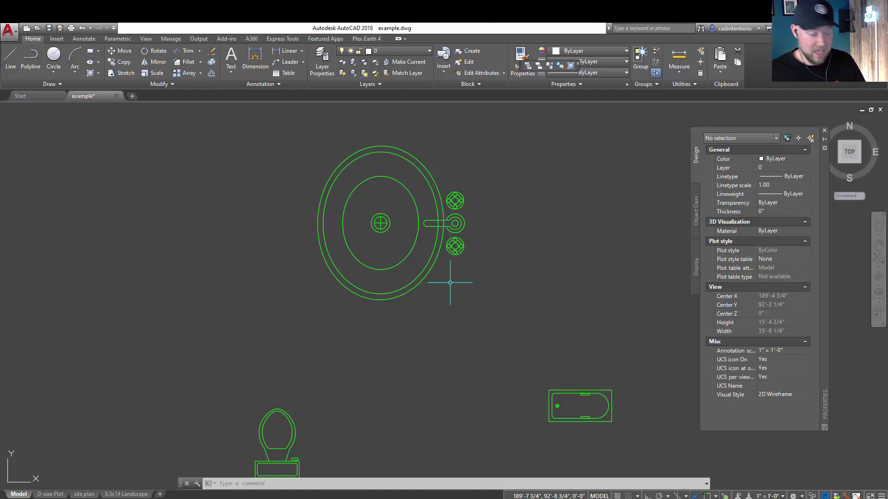
Step: Scale the bathtub by reference from its lower-left corner so its bottom edge measures 10'
text(scale)
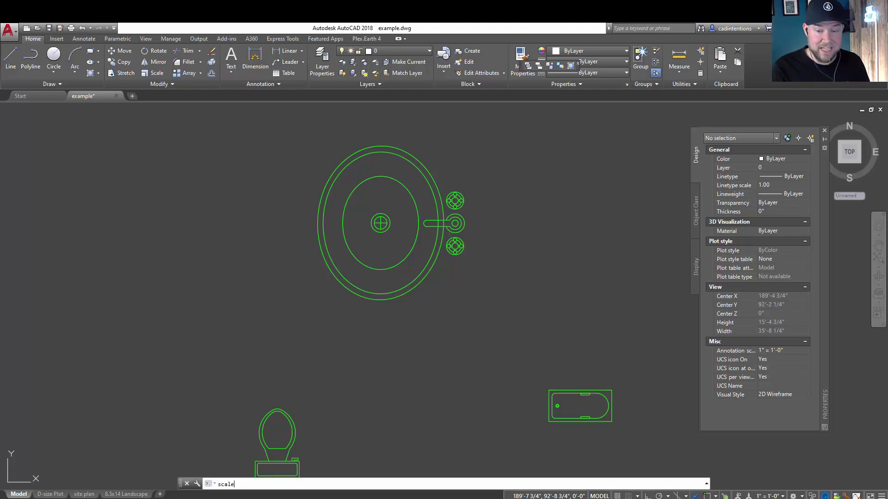
key(Return)
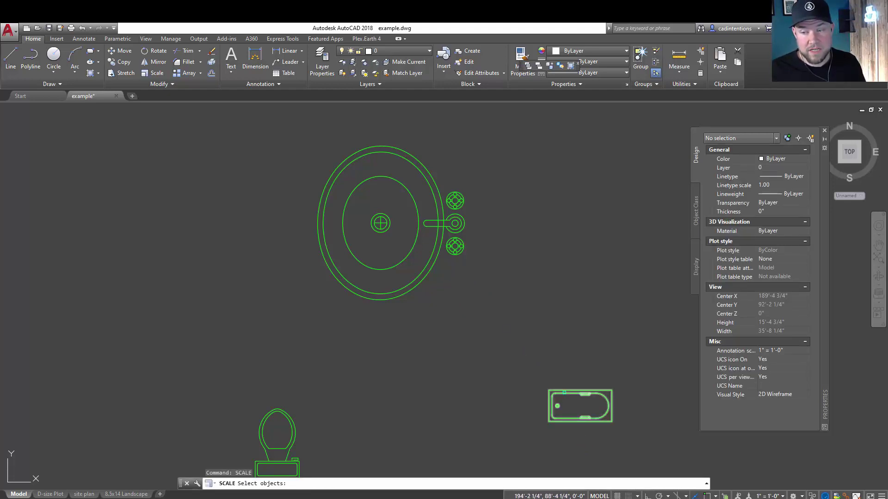
click(563, 392)
scroll(374, 296, up, 4)
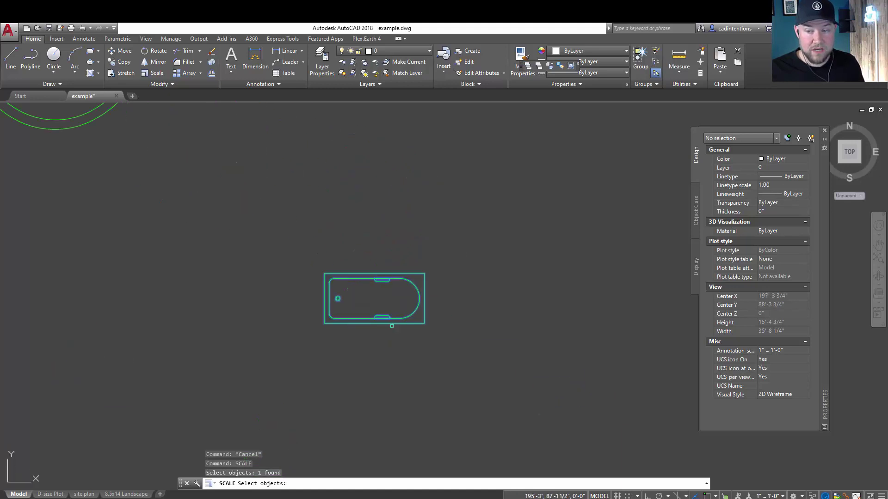
key(Return)
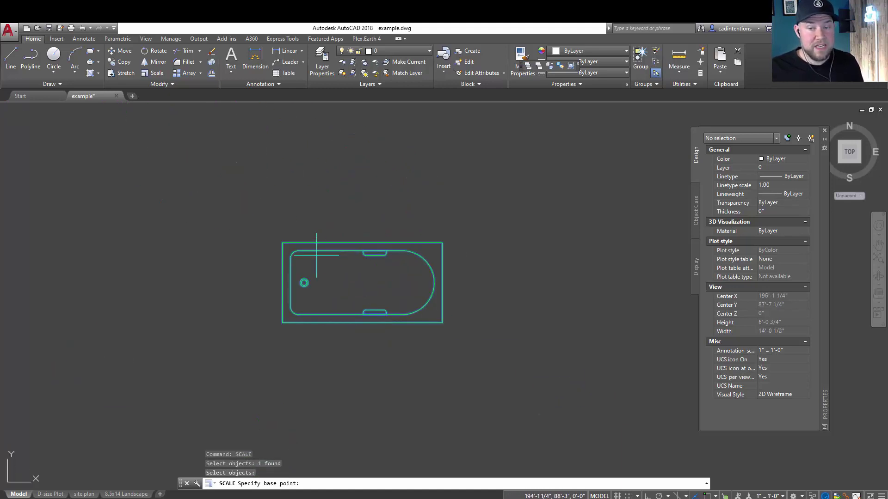
key(F3)
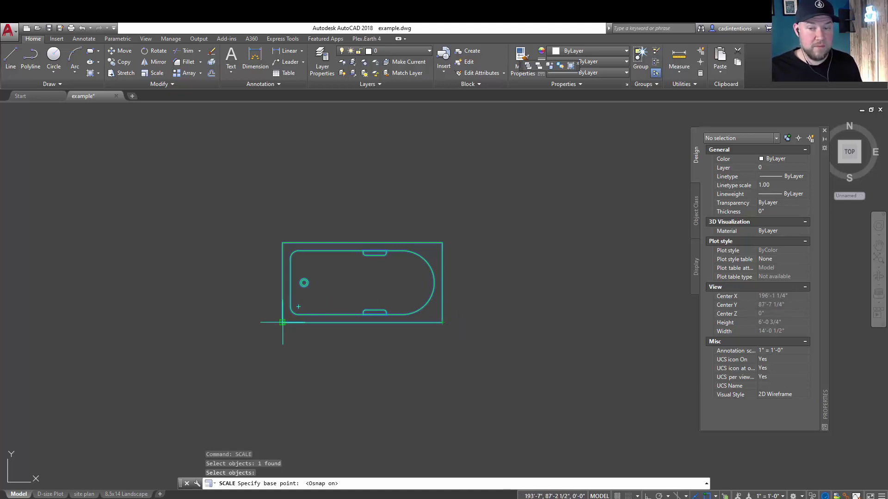
click(282, 322)
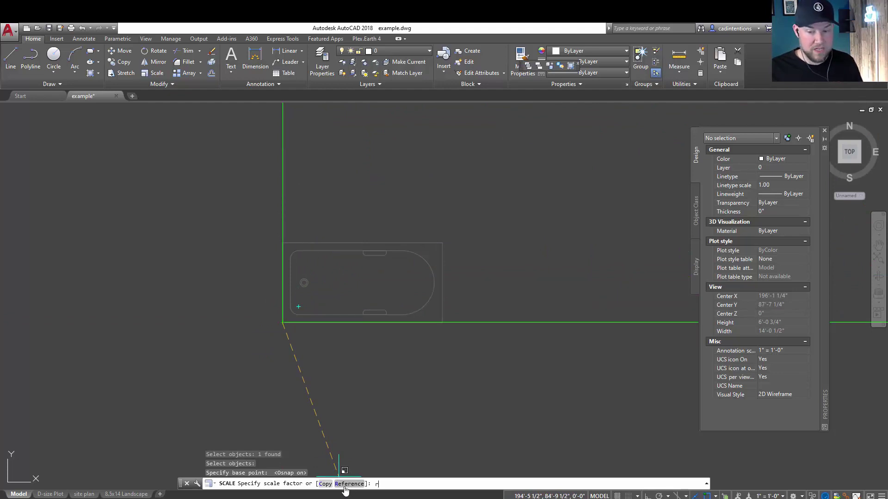
key(Return)
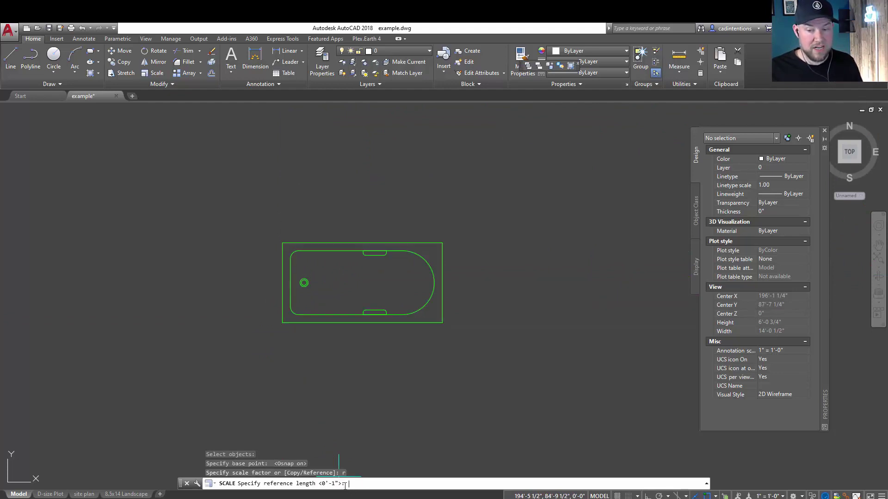
click(282, 322)
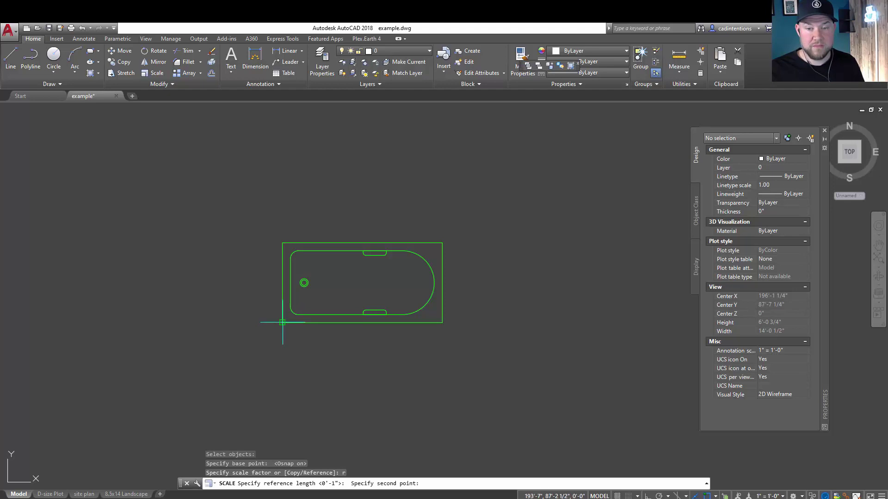
click(442, 322)
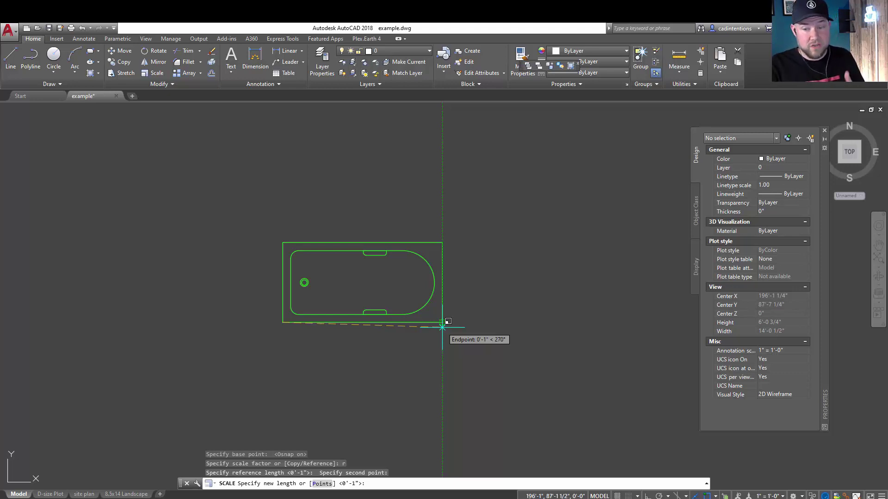
text(10)
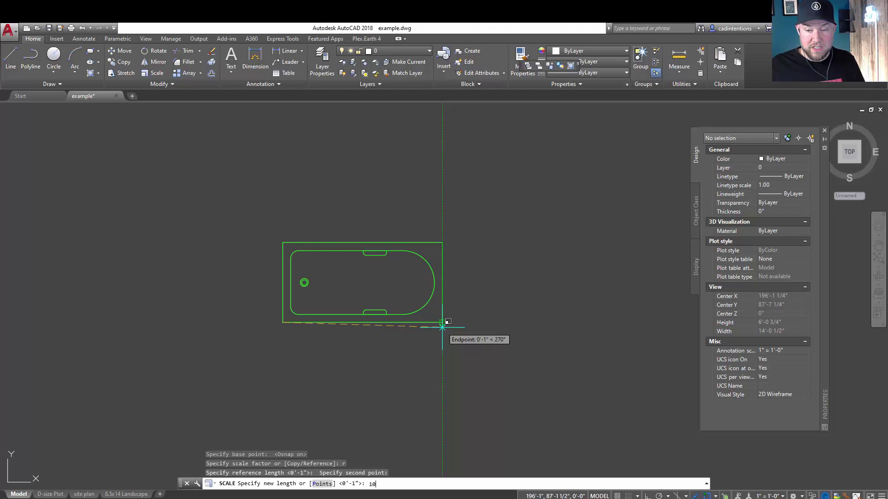
text(')
key(Return)
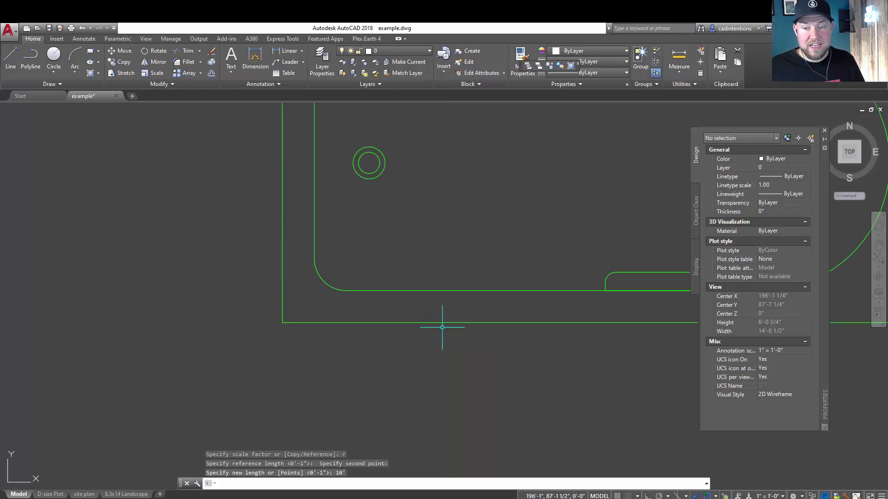
Step: Pan to show all the fixtures and start the DIST command
scroll(531, 298, down, 5)
middle_drag(574, 258, 432, 293)
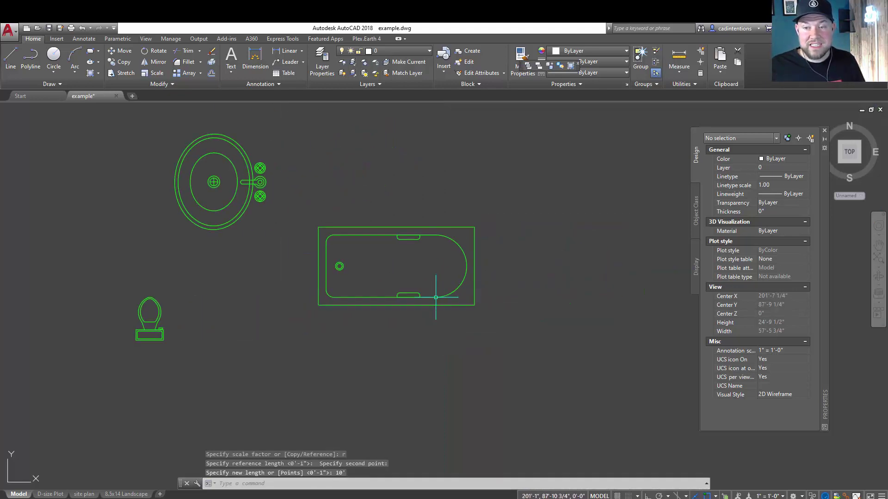
text(dist)
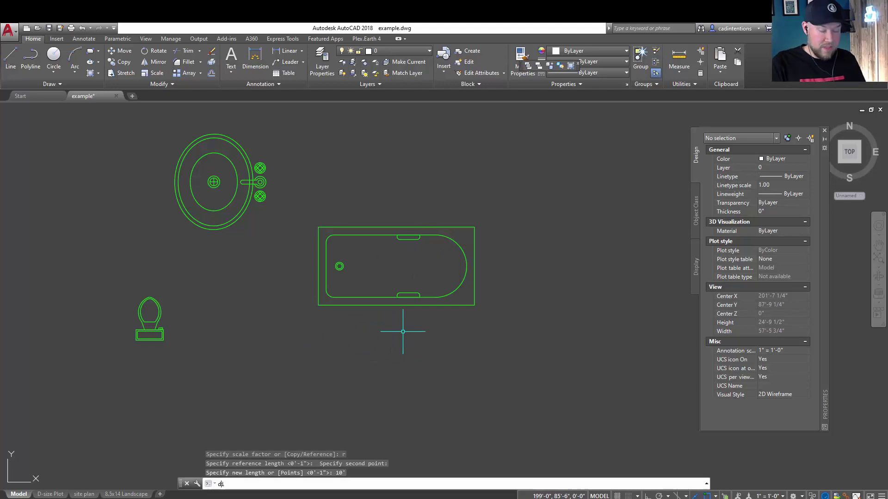
key(Return)
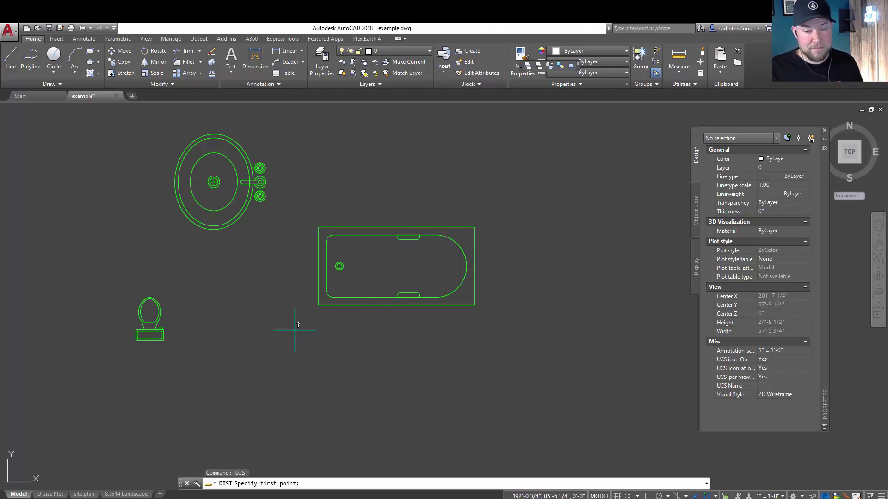
click(318, 305)
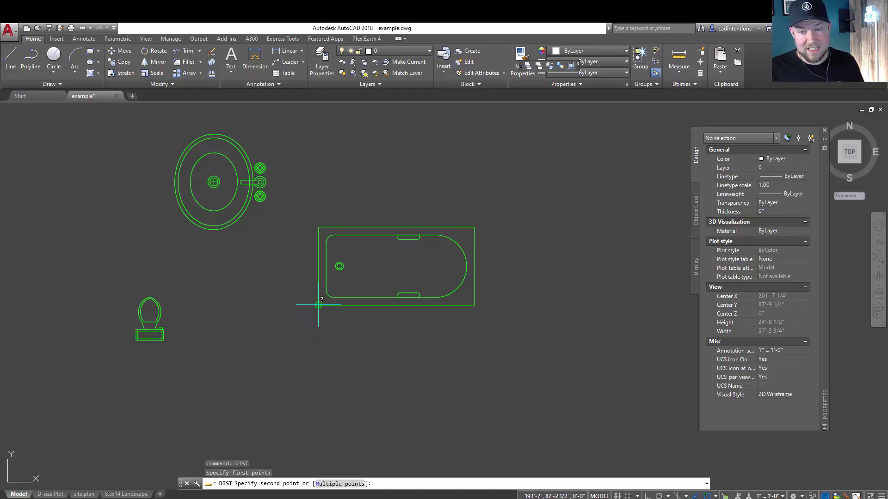
click(475, 304)
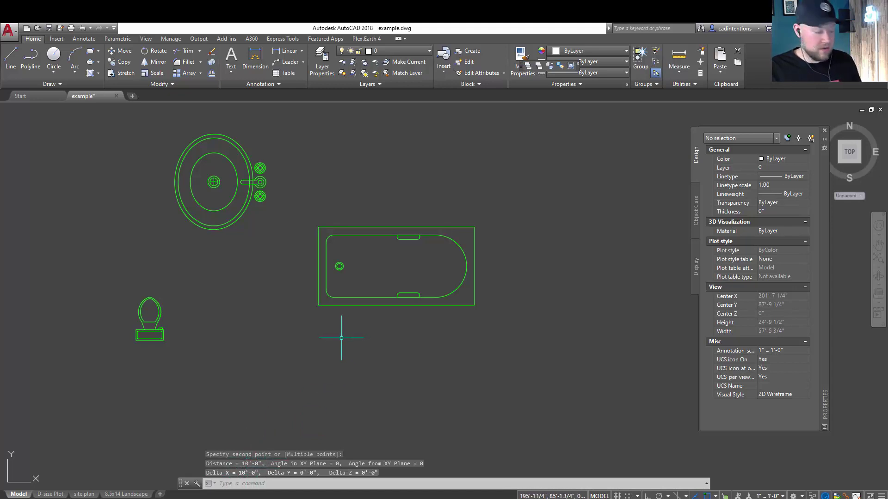
key(Escape)
key(Escape)
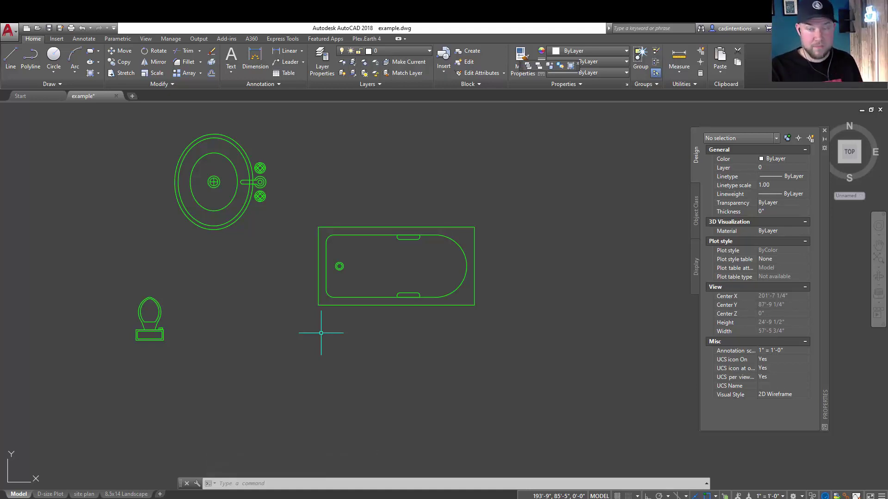
Step: Start SCALE on the window-selected bathtub with its lower-left corner as base point
text(scale)
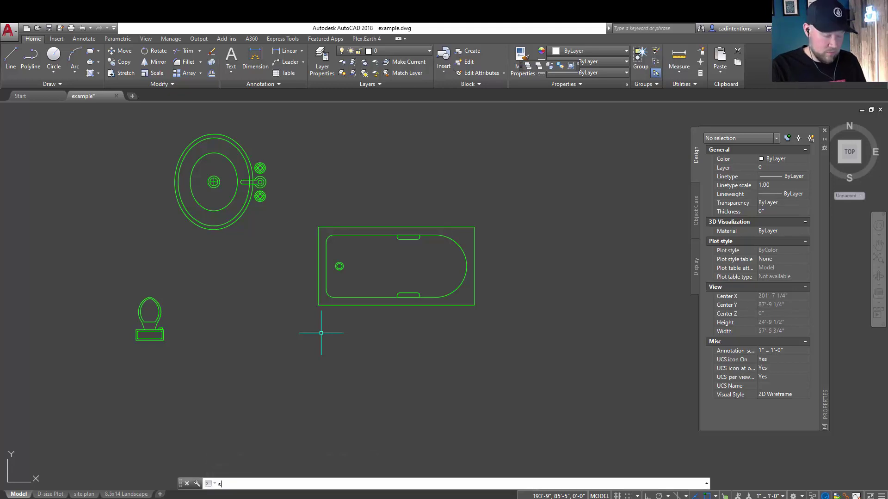
key(Return)
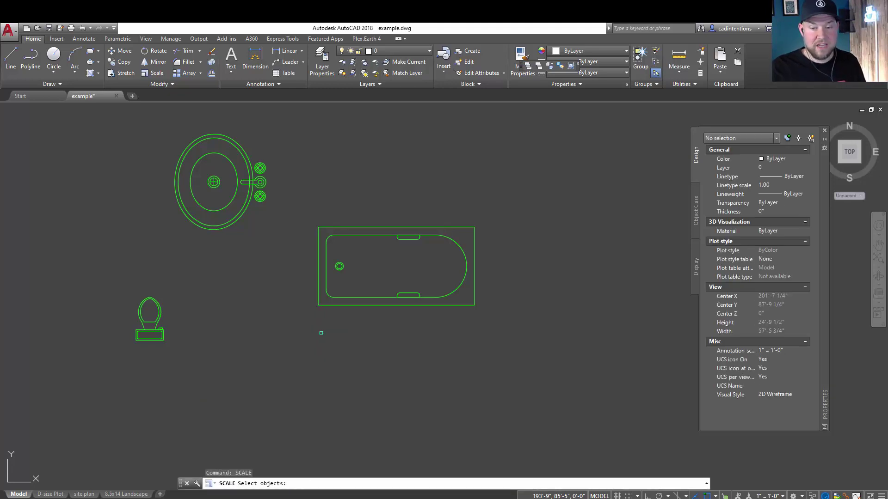
click(353, 343)
click(303, 278)
key(Return)
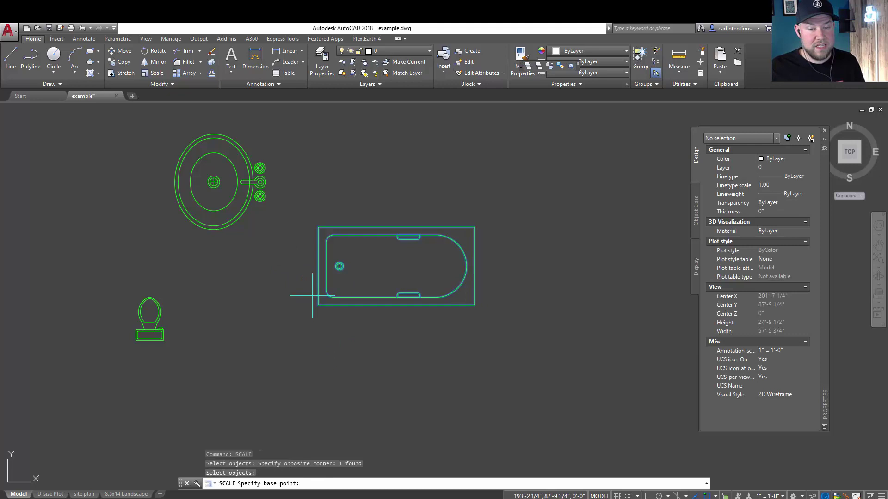
click(319, 304)
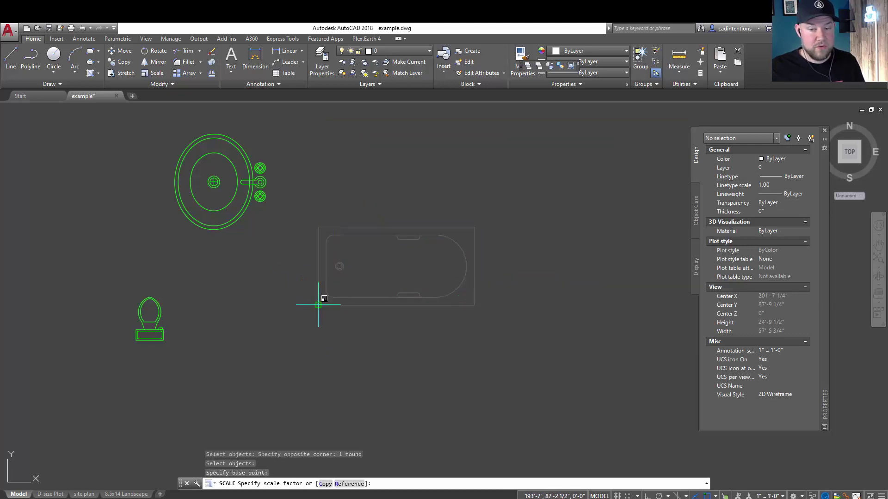
Step: Scale by reference using the tub's left short edge, giving it a new length of 2'
text(r)
key(Return)
click(319, 305)
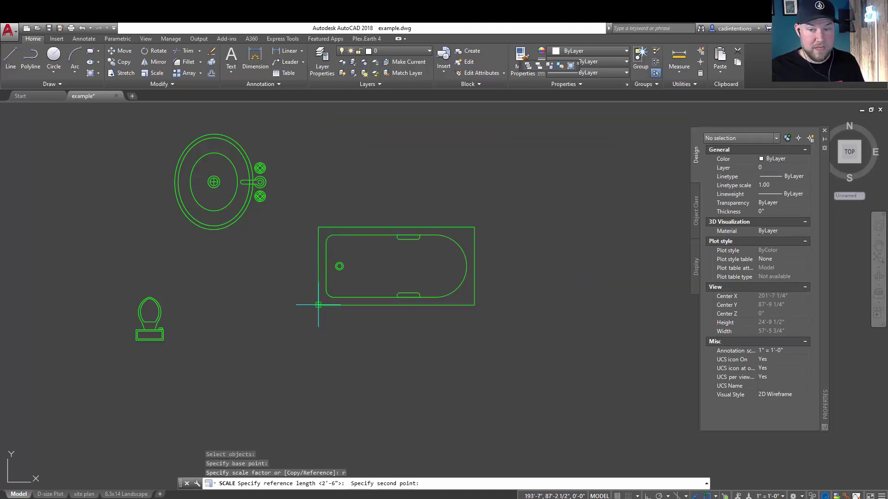
click(318, 227)
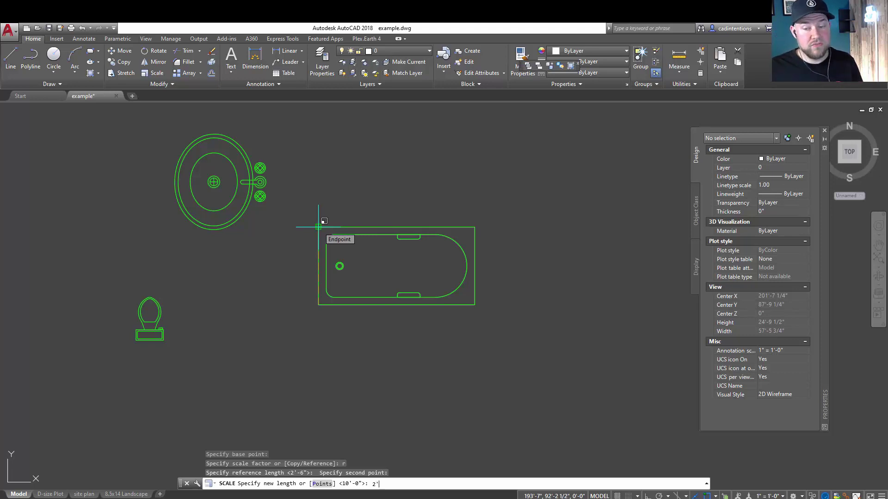
text(2')
key(Return)
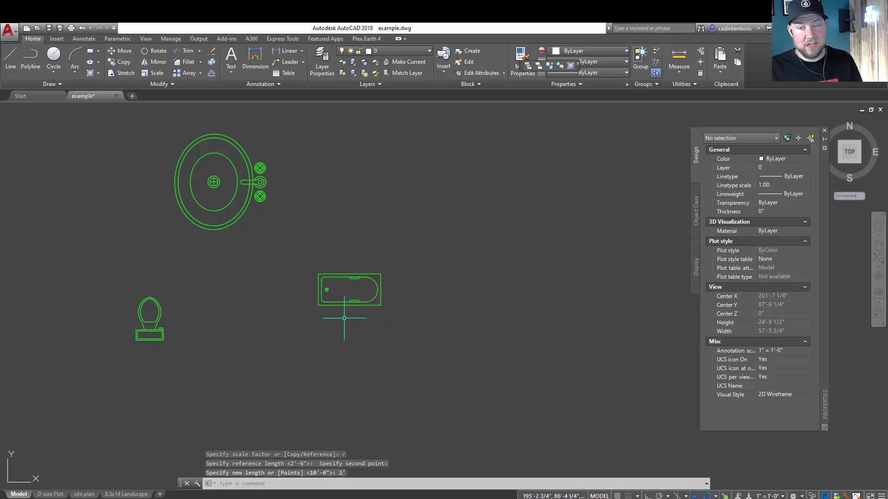
scroll(347, 317, up, 3)
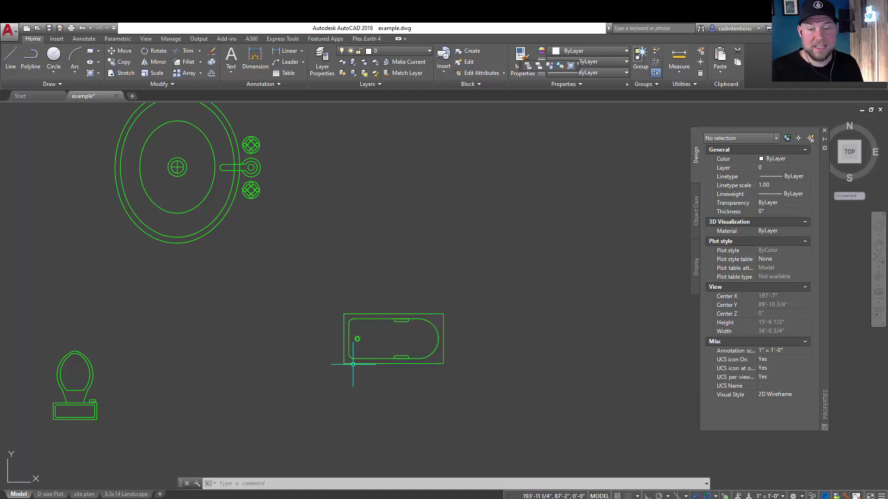
Step: Bring the floor plan into view and start ALIGN with the bathtub window-selected
scroll(358, 362, down, 1)
mouse_move(358, 362)
middle_down()
mouse_move(505, 279)
mouse_move(577, 275)
middle_up()
scroll(578, 278, down, 1)
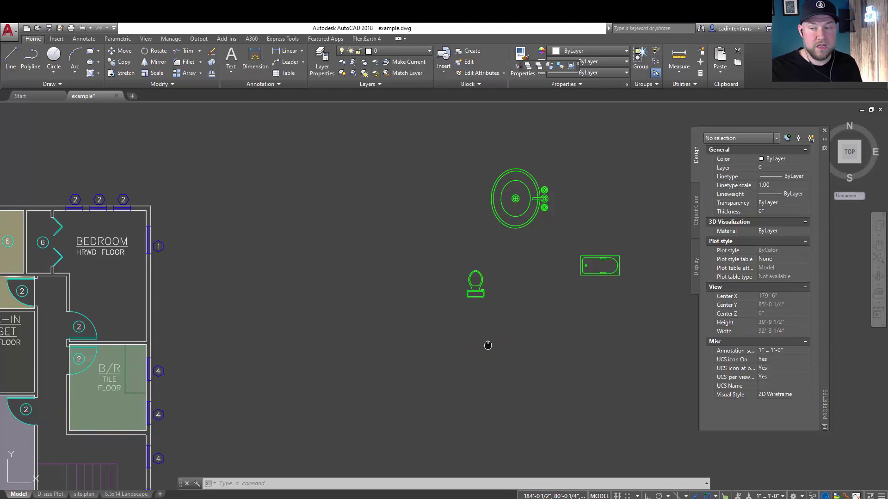
middle_drag(607, 318, 522, 328)
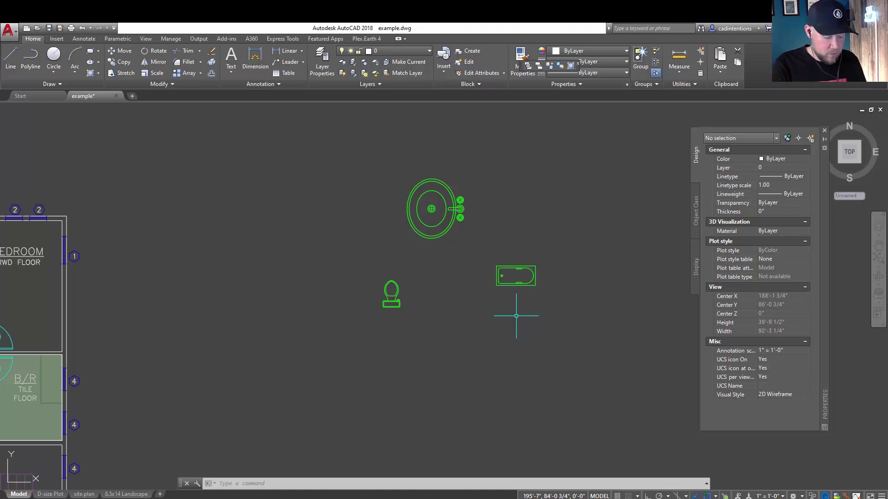
text(align)
key(Return)
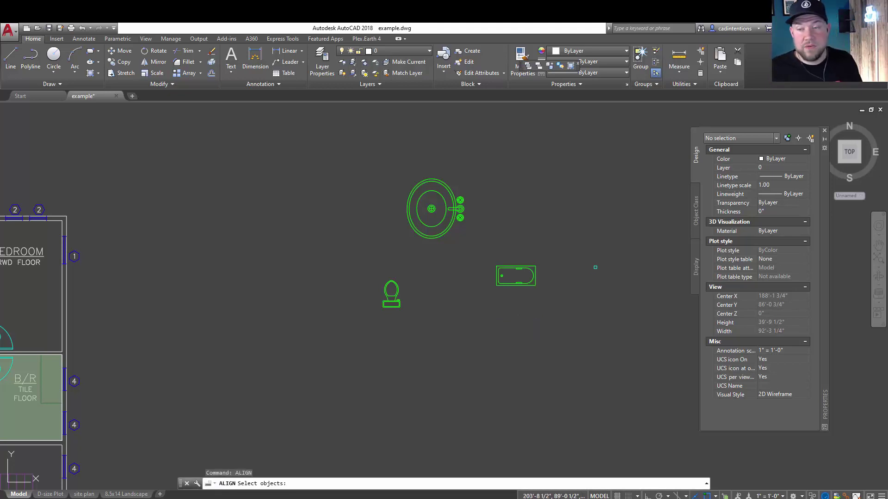
click(566, 266)
click(481, 250)
key(Return)
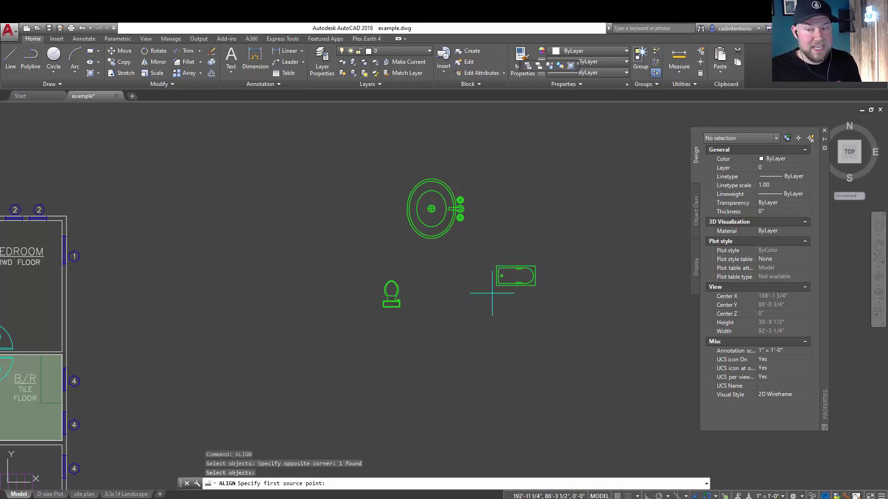
Step: Match the tub's lower-left corner to the B/R room's lower-left corner
scroll(468, 313, up, 2)
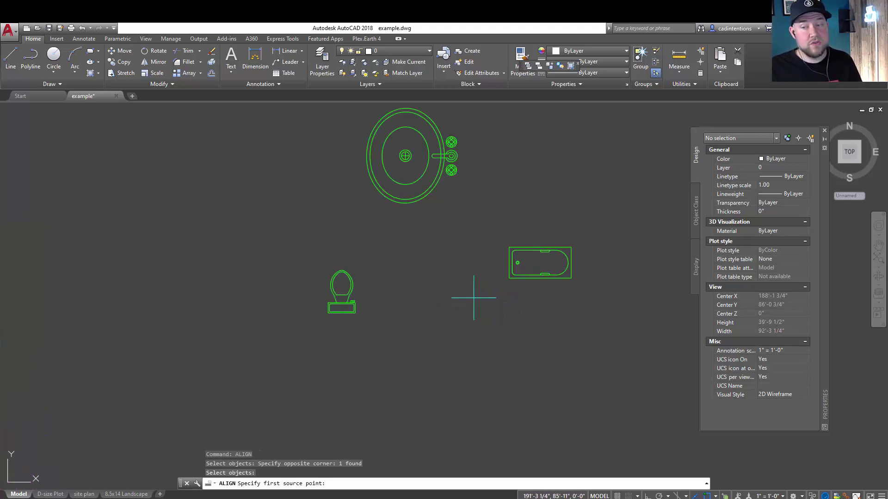
click(509, 278)
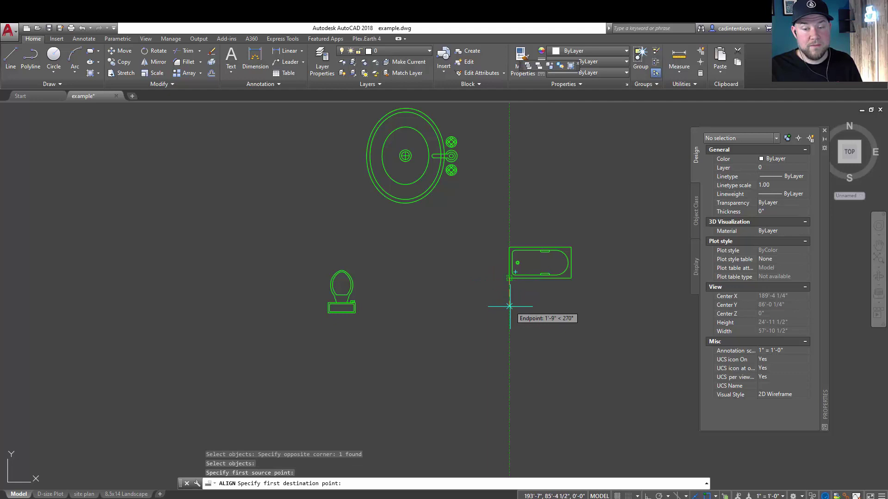
scroll(506, 309, down, 3)
middle_drag(312, 384, 383, 369)
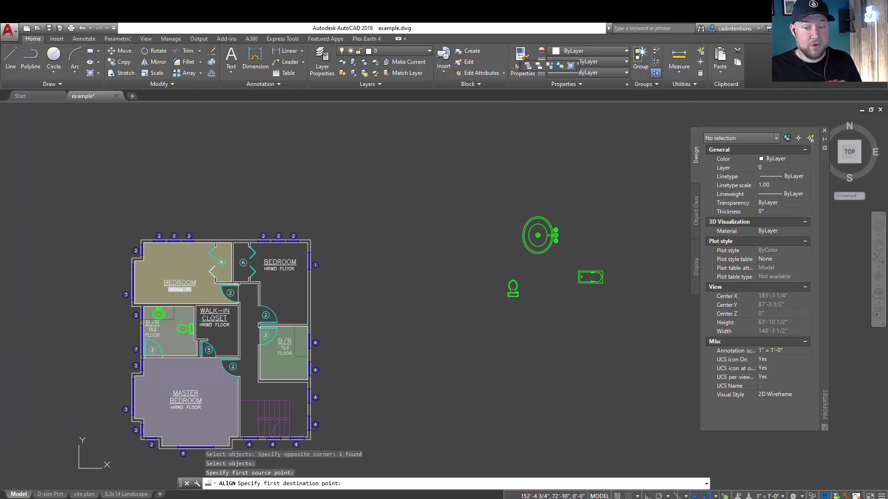
scroll(282, 382, up, 4)
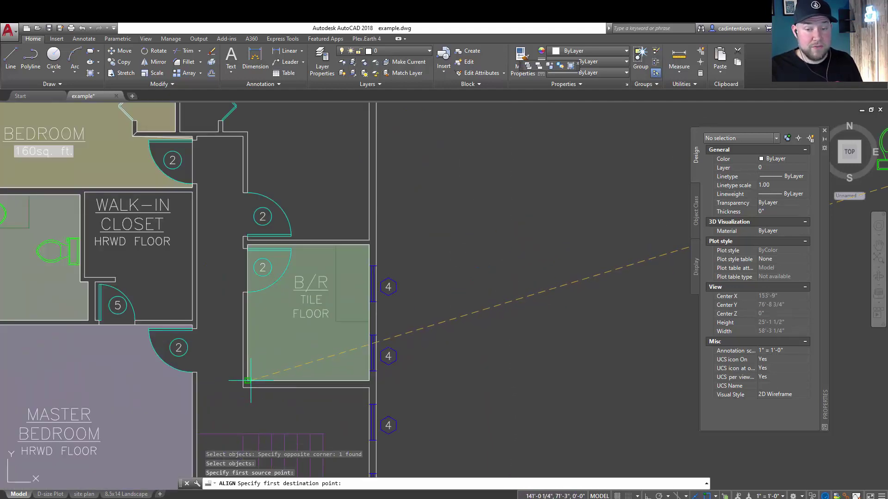
click(247, 381)
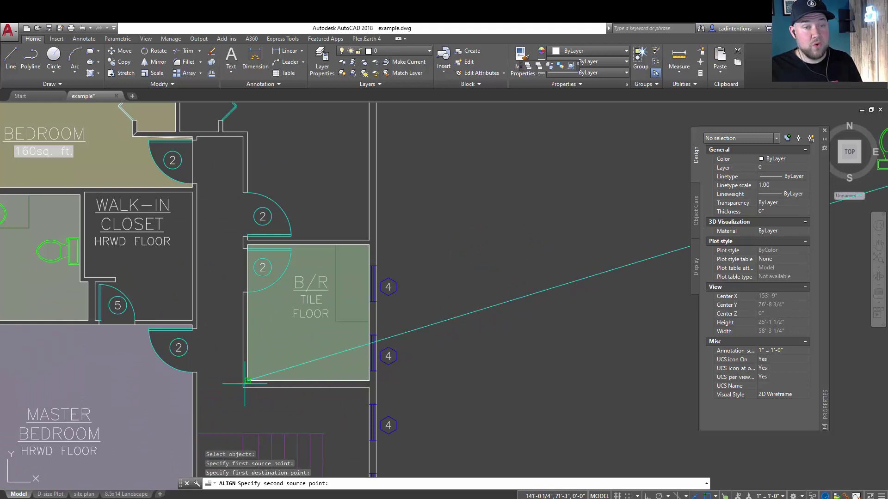
Step: Match the tub's lower-right corner to the B/R room's lower-right corner
scroll(277, 375, down, 4)
scroll(467, 300, up, 6)
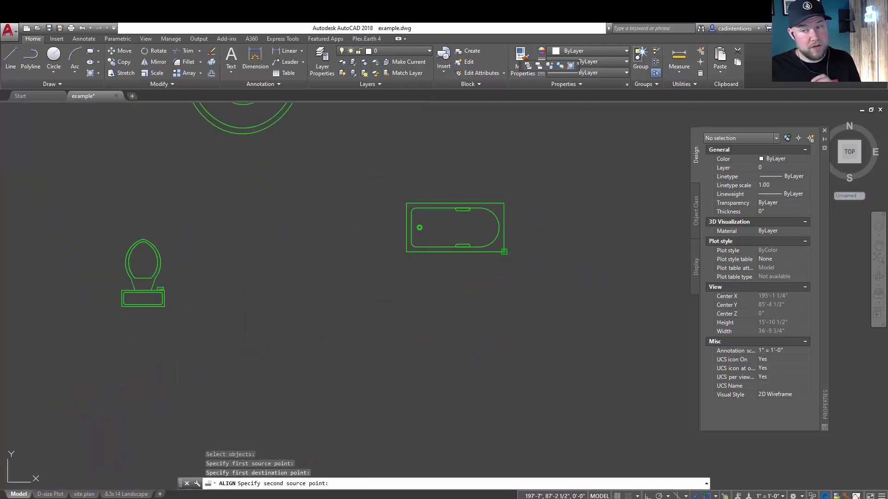
click(504, 252)
scroll(499, 270, down, 4)
middle_drag(282, 319, 470, 249)
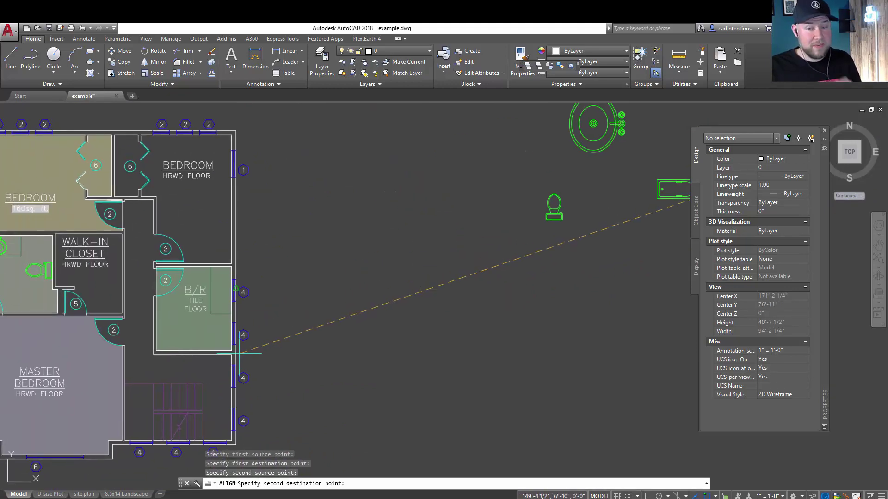
scroll(237, 356, up, 6)
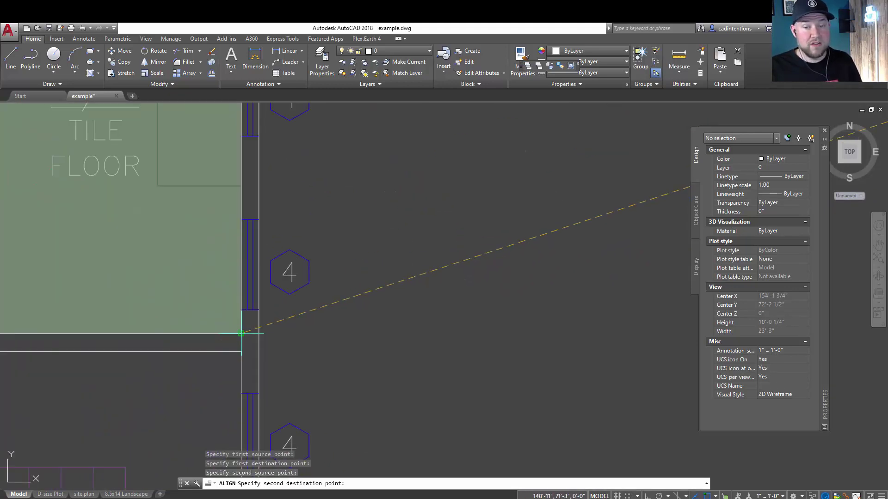
click(240, 333)
scroll(332, 342, down, 5)
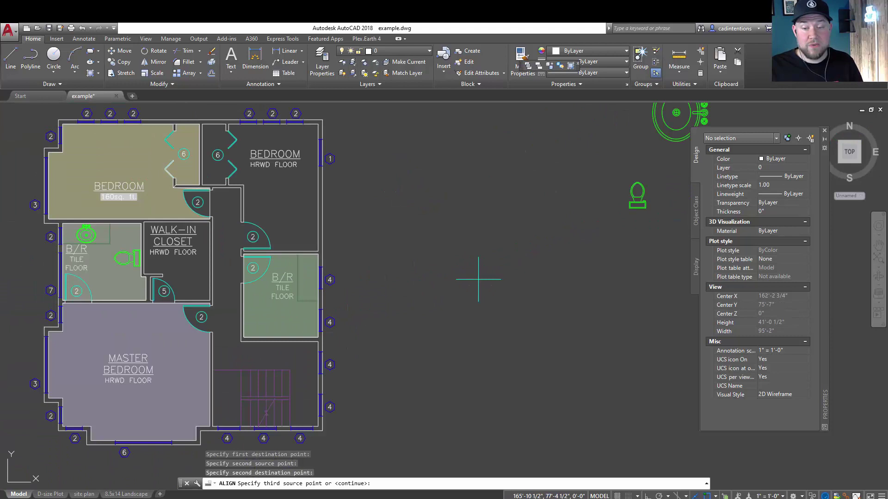
scroll(380, 328, up, 2)
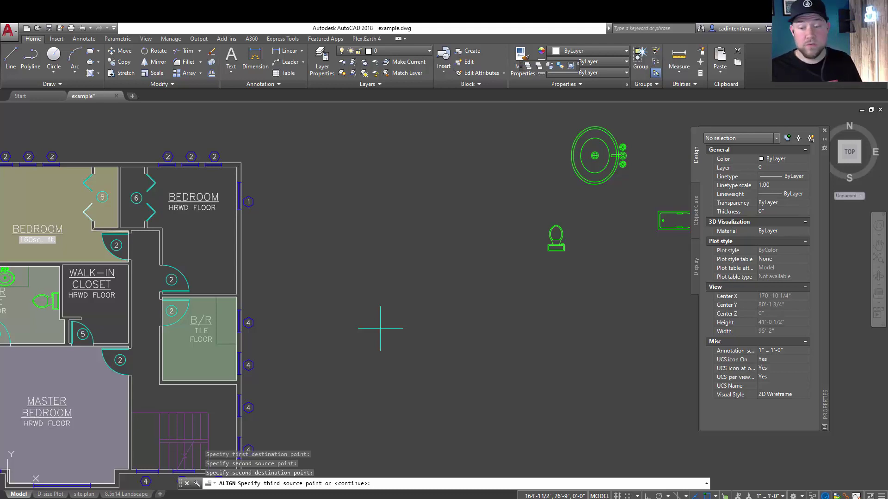
Step: Skip the third point and answer Yes to scale the tub to the alignment points
key(Return)
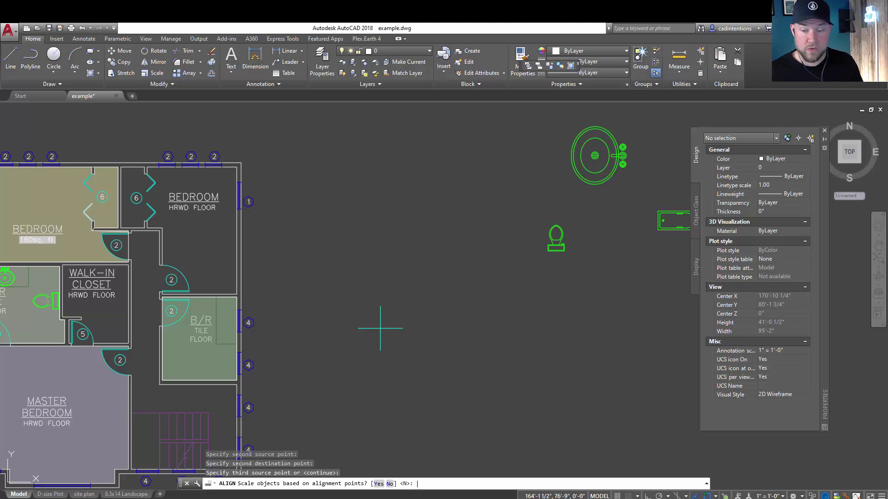
text(y)
key(Return)
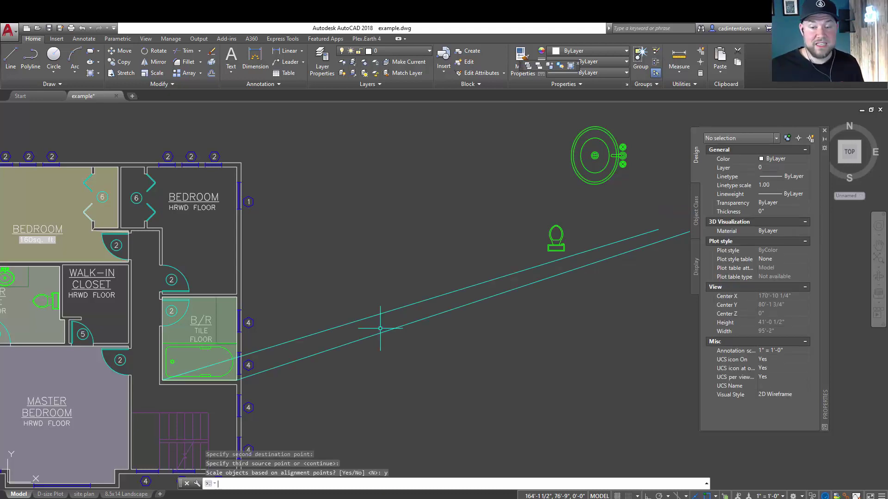
key(Escape)
scroll(247, 397, down, 2)
scroll(232, 370, up, 4)
middle_drag(213, 370, 299, 319)
scroll(301, 319, up, 2)
key(Escape)
key(Escape)
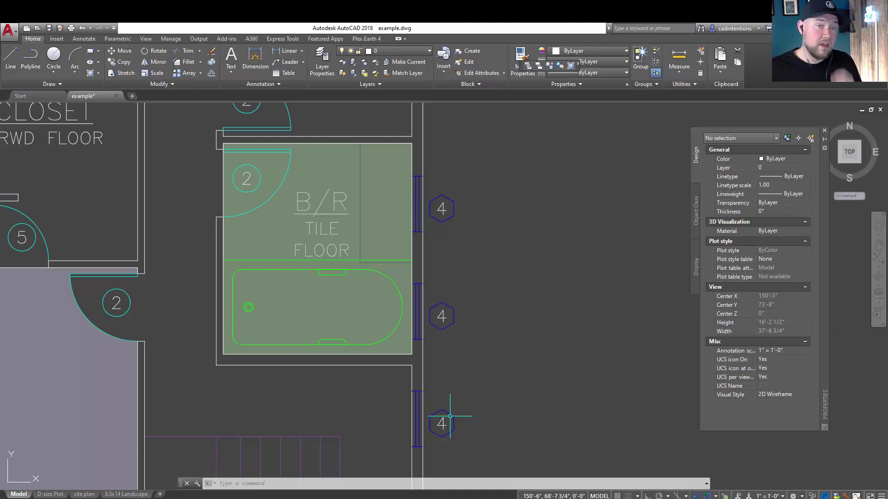
scroll(447, 416, down, 2)
mouse_move(459, 377)
middle_down()
mouse_move(414, 327)
mouse_move(417, 337)
middle_up()
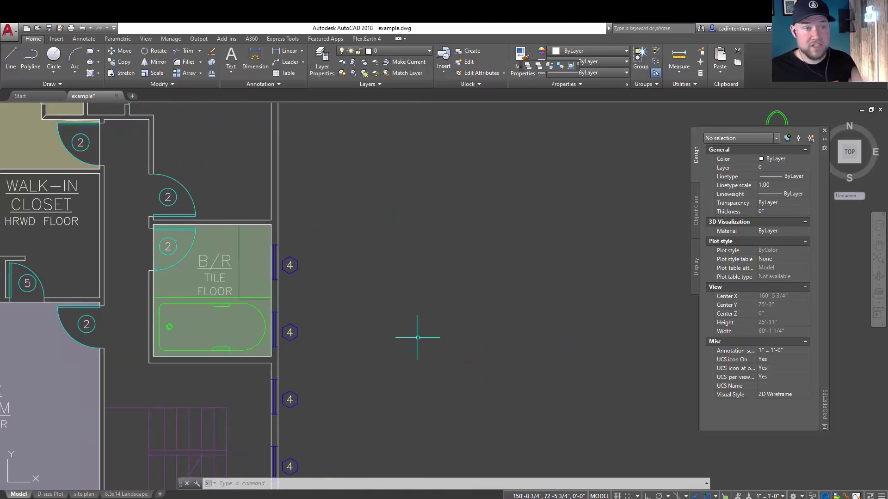